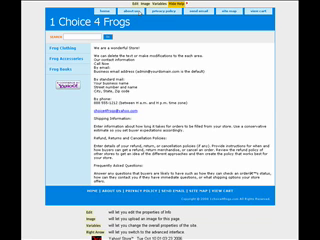
- Show the Edit menu with Edit Properties for the 1 Choice 4 Frogs home page
click(136, 5)
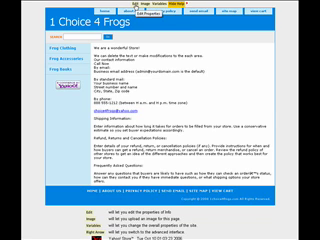
- Open the home page properties and clear the 'Your business name' address line
click(136, 5)
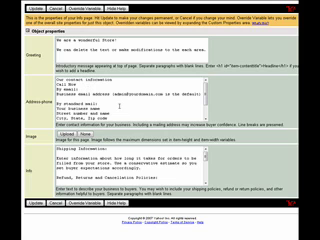
triple_click(120, 108)
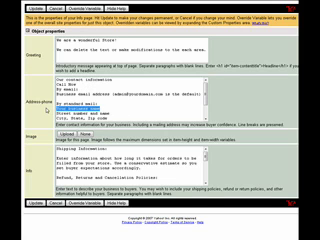
key(Delete)
text(1 (Recom)
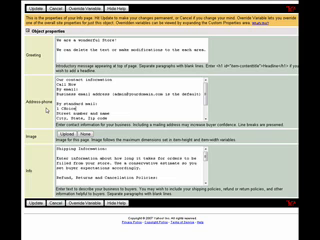
key(ctrl+z)
text(1 Classic)
text( Gifts Your Sto)
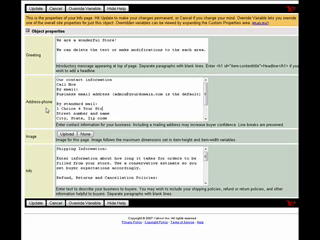
text(re)
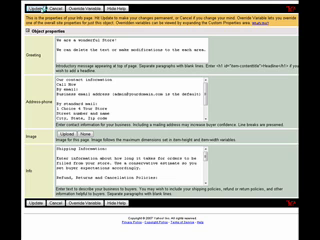
- Save the '1 Choice 4 Your Store' address and open the Privacy Policy page
click(12, 7)
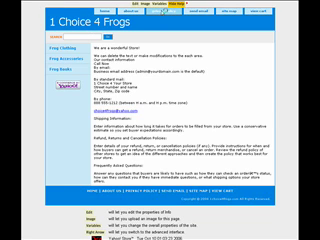
click(163, 11)
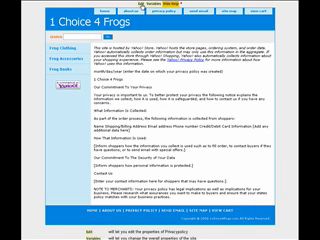
click(146, 4)
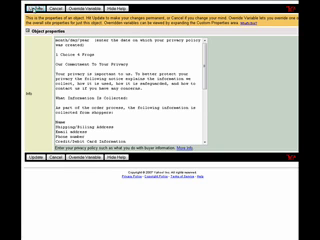
click(35, 26)
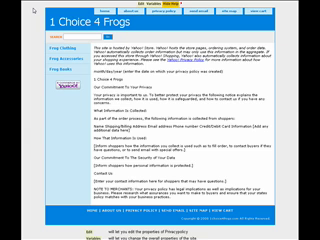